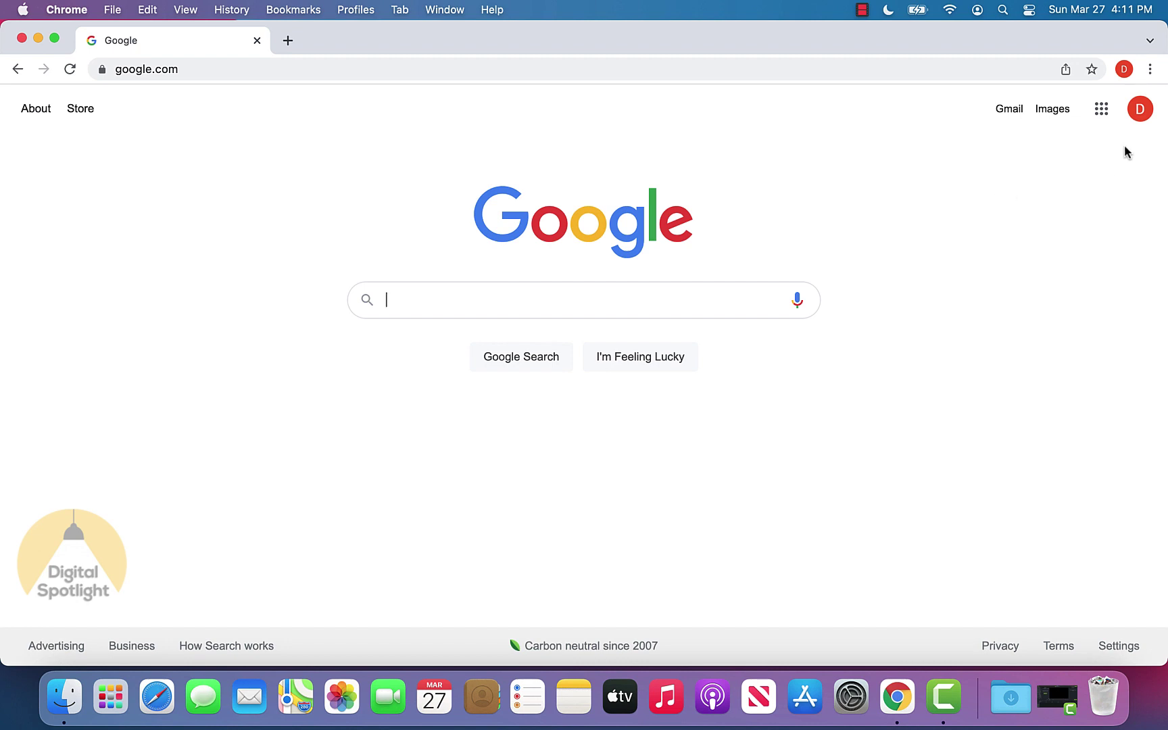
Open Manage your Google Account from the avatar and scroll Data & privacy to History settings.
{"action": "left_click", "coordinate": [1145, 114]}
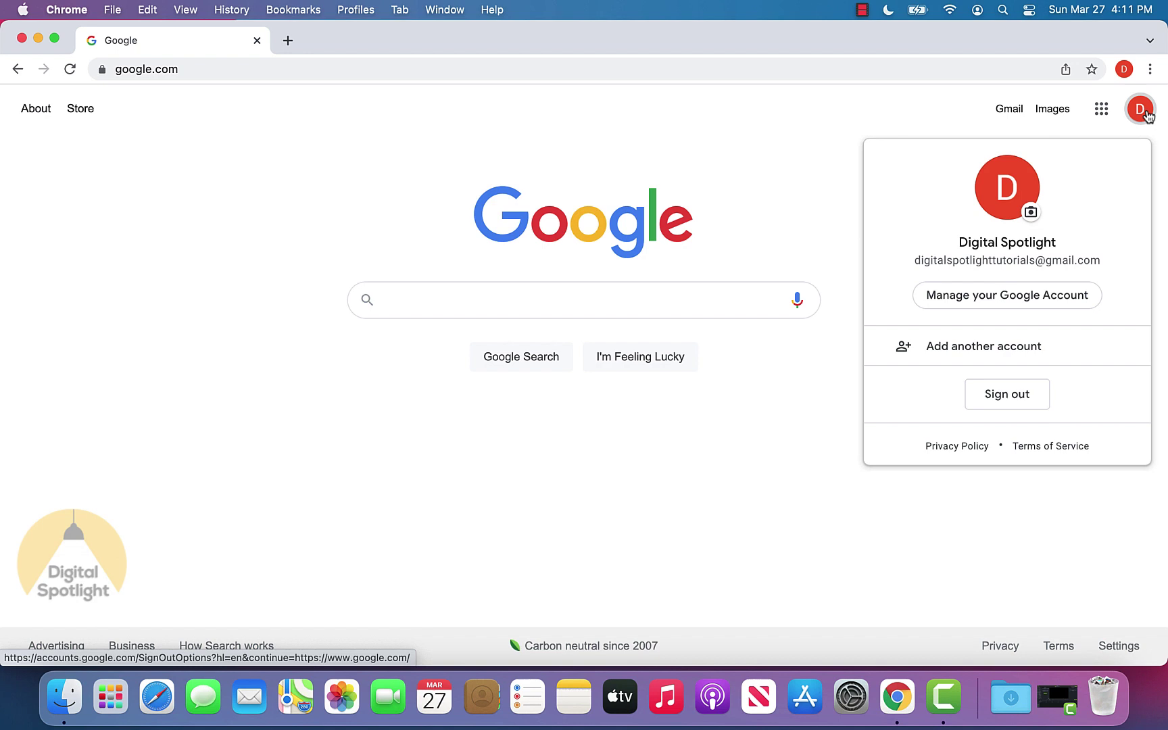
{"action": "left_click", "coordinate": [1078, 308]}
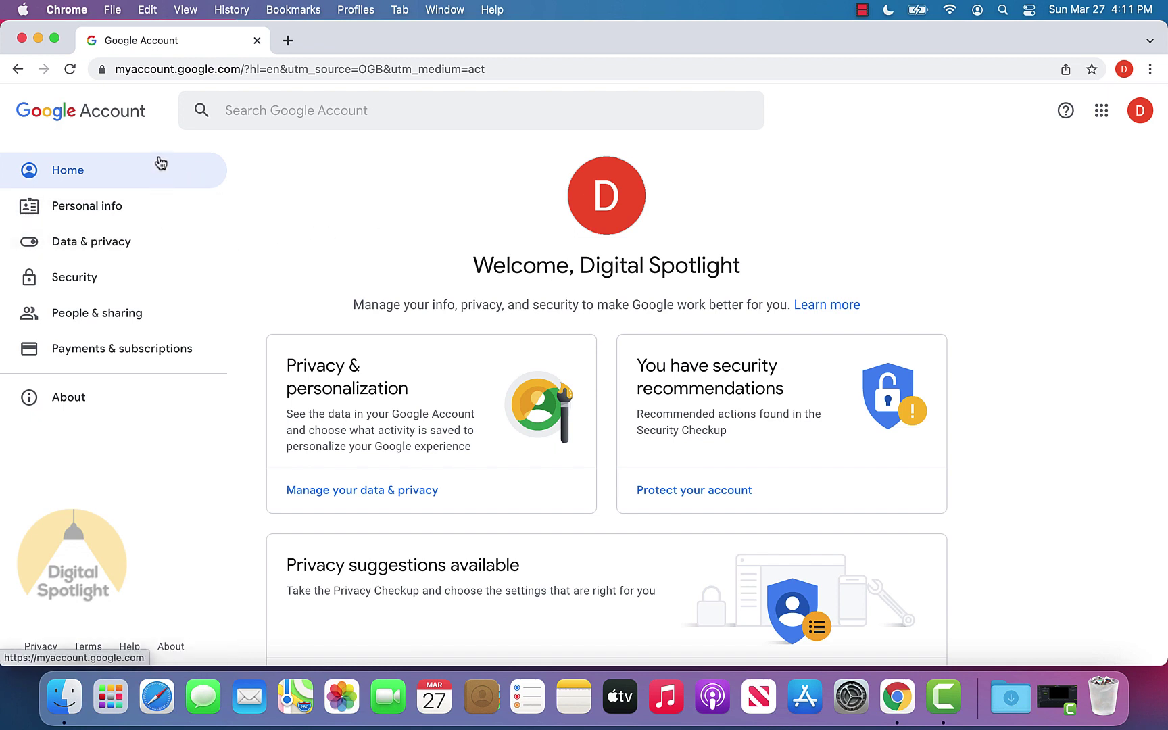
{"action": "left_click", "coordinate": [137, 243]}
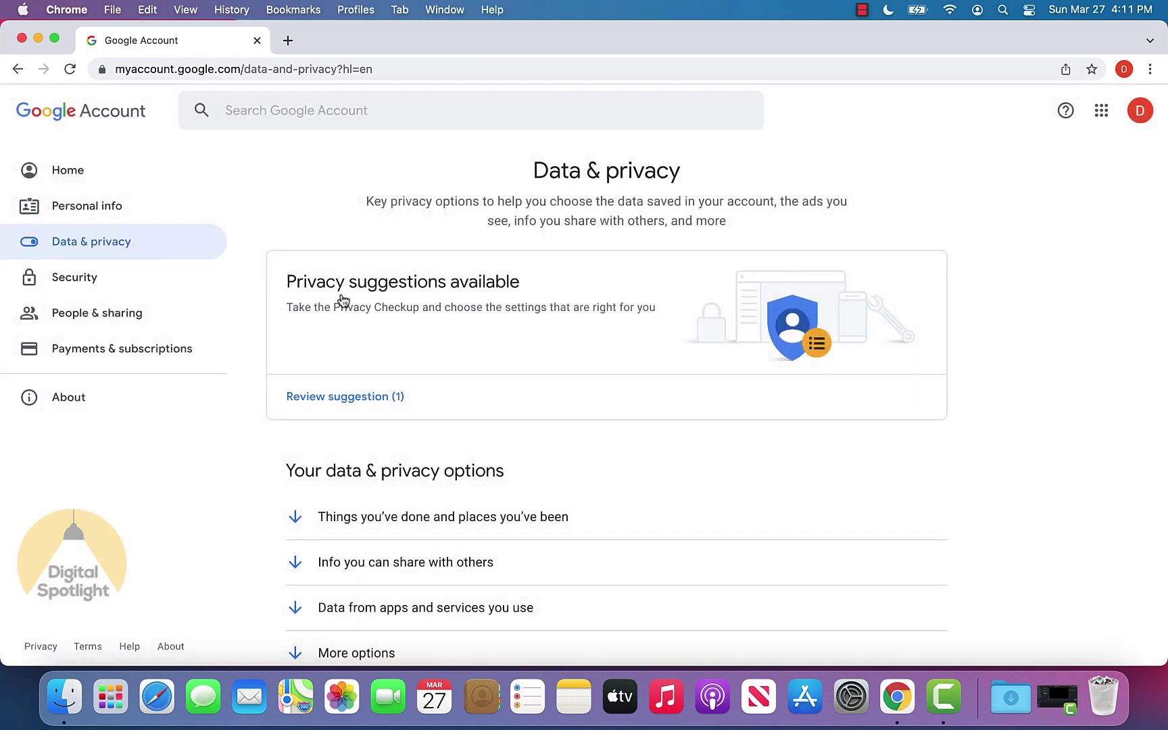
{"action": "scroll", "coordinate": [510, 385], "scroll_direction": "down", "scroll_amount": 3}
{"action": "scroll", "coordinate": [511, 385], "scroll_direction": "down", "scroll_amount": 6}
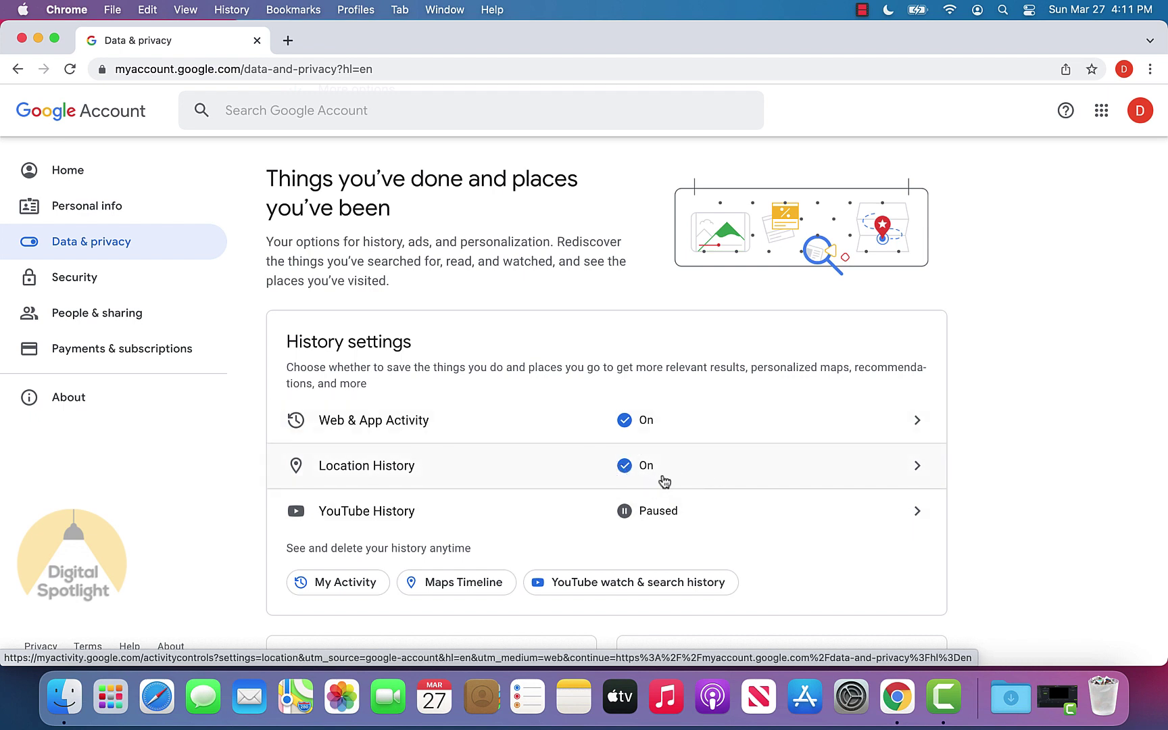
Open the Location History activity controls and review its 18-month auto-delete setting.
{"action": "left_click", "coordinate": [713, 475]}
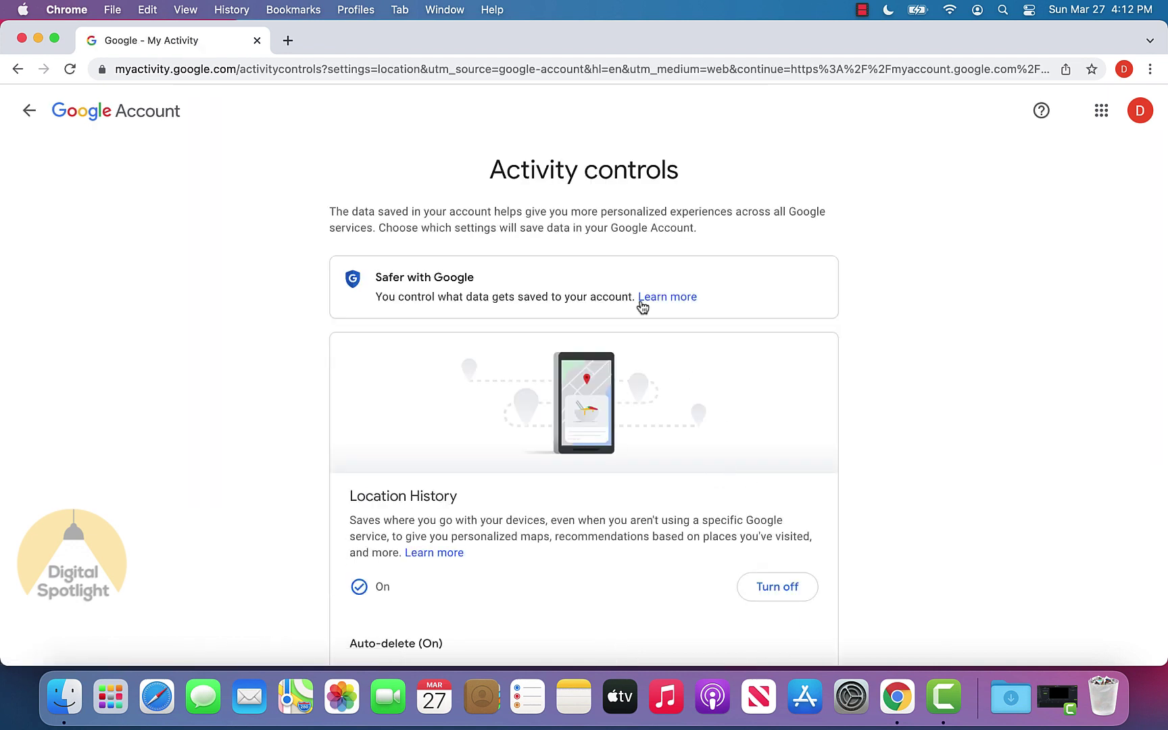
{"action": "scroll", "coordinate": [641, 305], "scroll_direction": "down", "scroll_amount": 3}
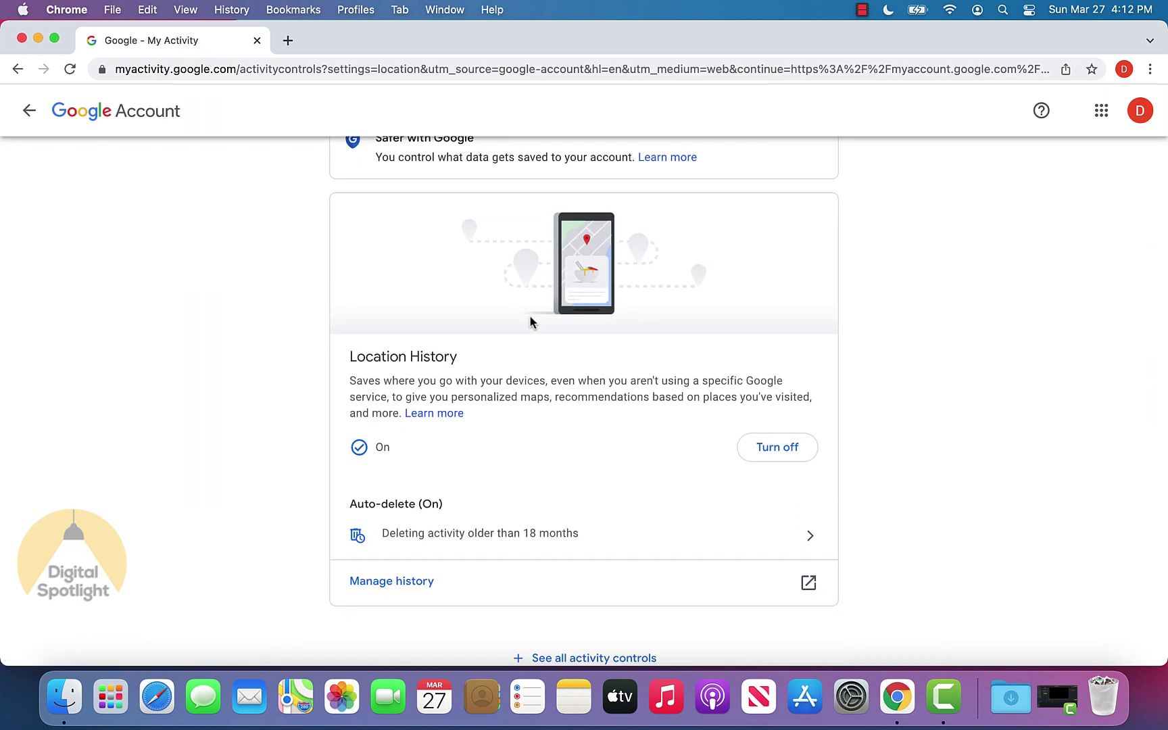
{"action": "scroll", "coordinate": [503, 435], "scroll_direction": "down", "scroll_amount": 1}
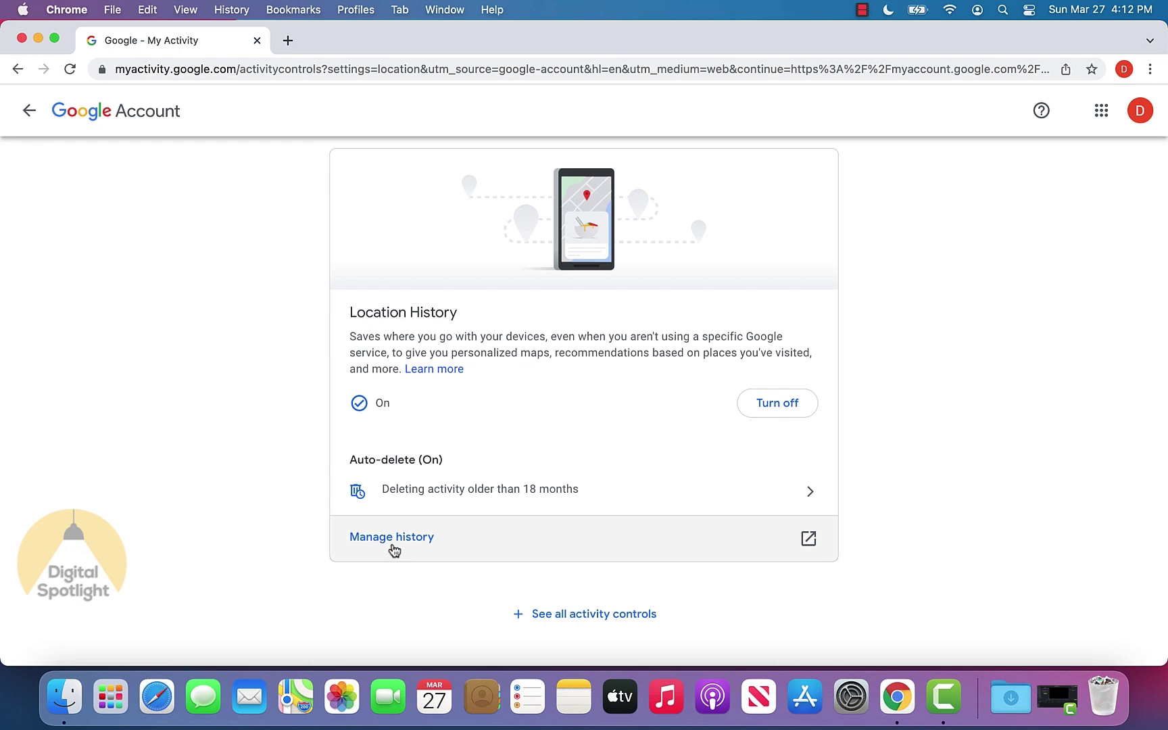
Open Google Maps Timeline through Manage history on the Location History card.
{"action": "left_click", "coordinate": [508, 550]}
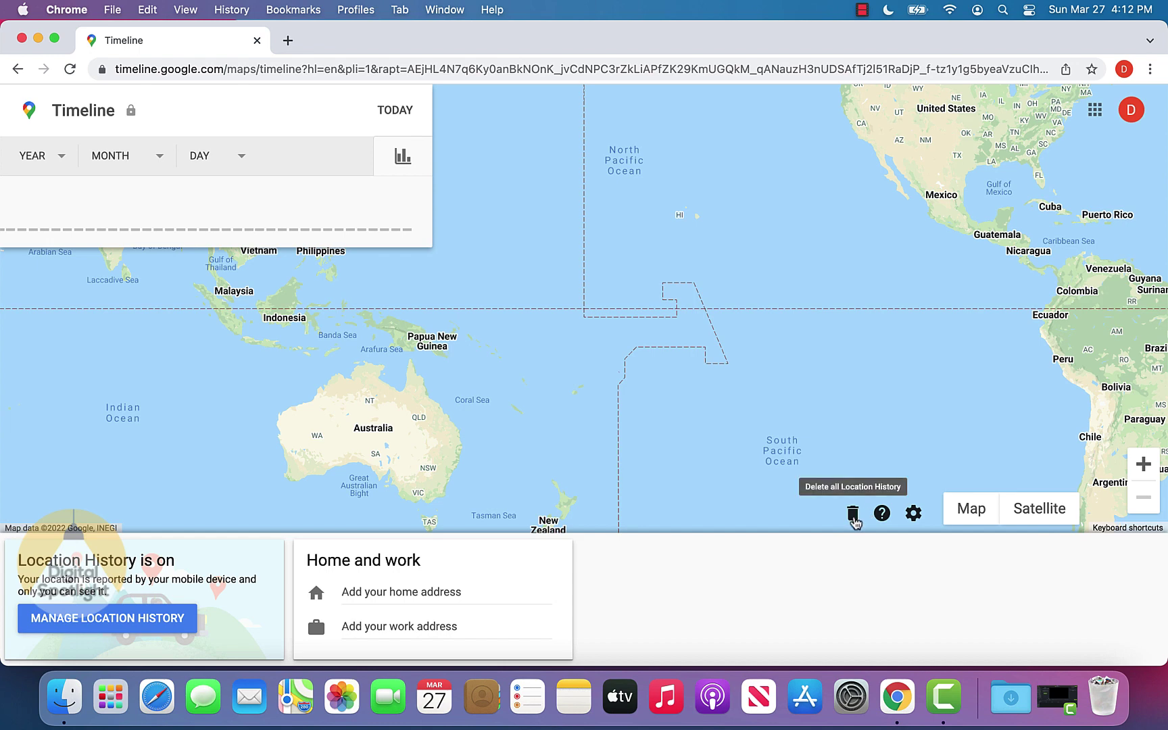
Permanently delete all Location History, acknowledging the warning and dismissing the deletion message.
{"action": "left_click", "coordinate": [853, 515]}
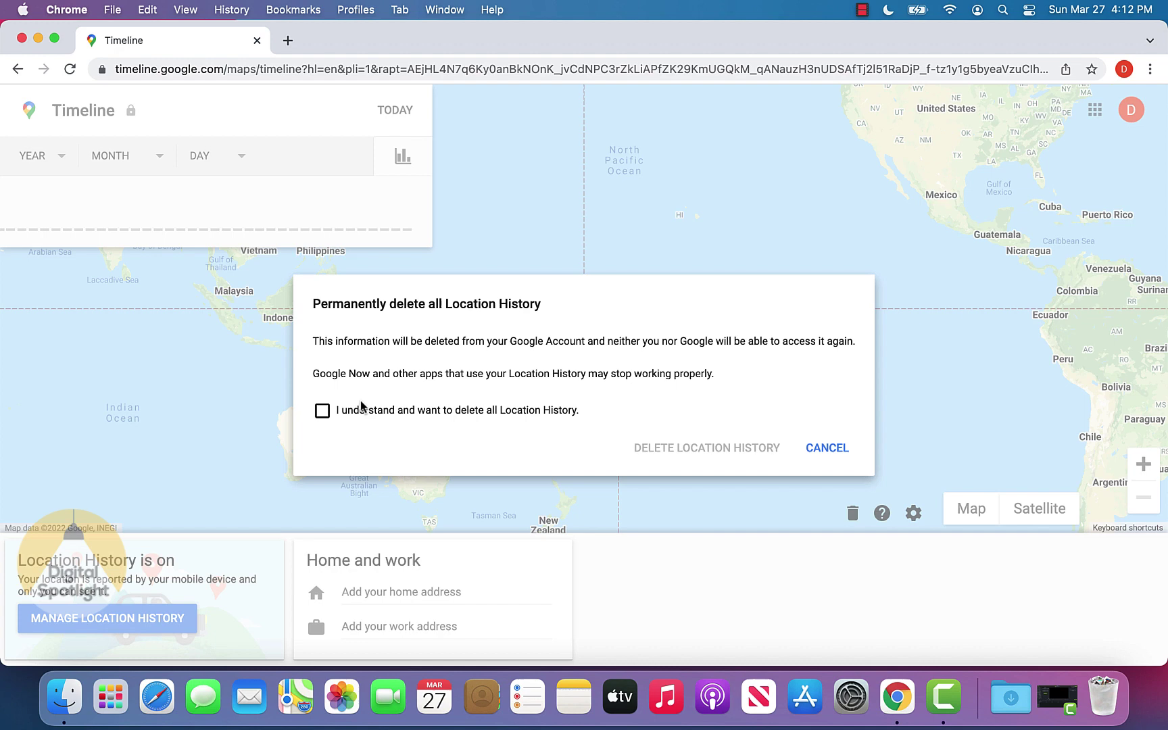
{"action": "left_click", "coordinate": [320, 415]}
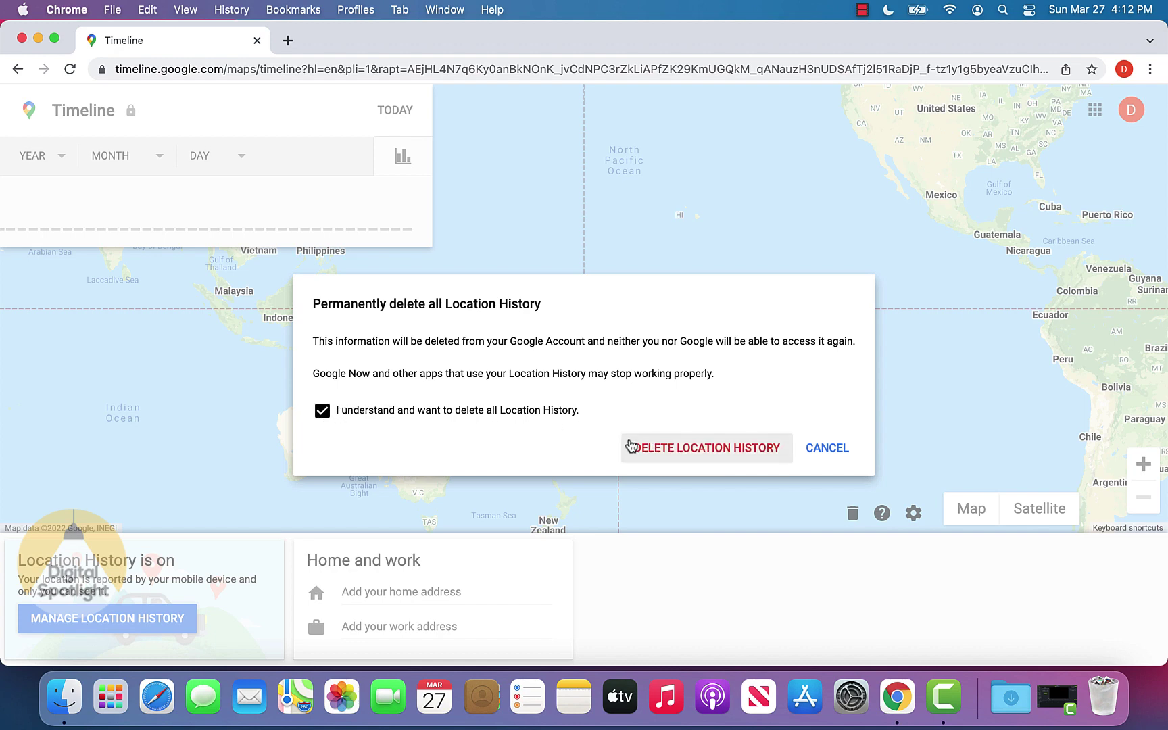
{"action": "left_click", "coordinate": [663, 453]}
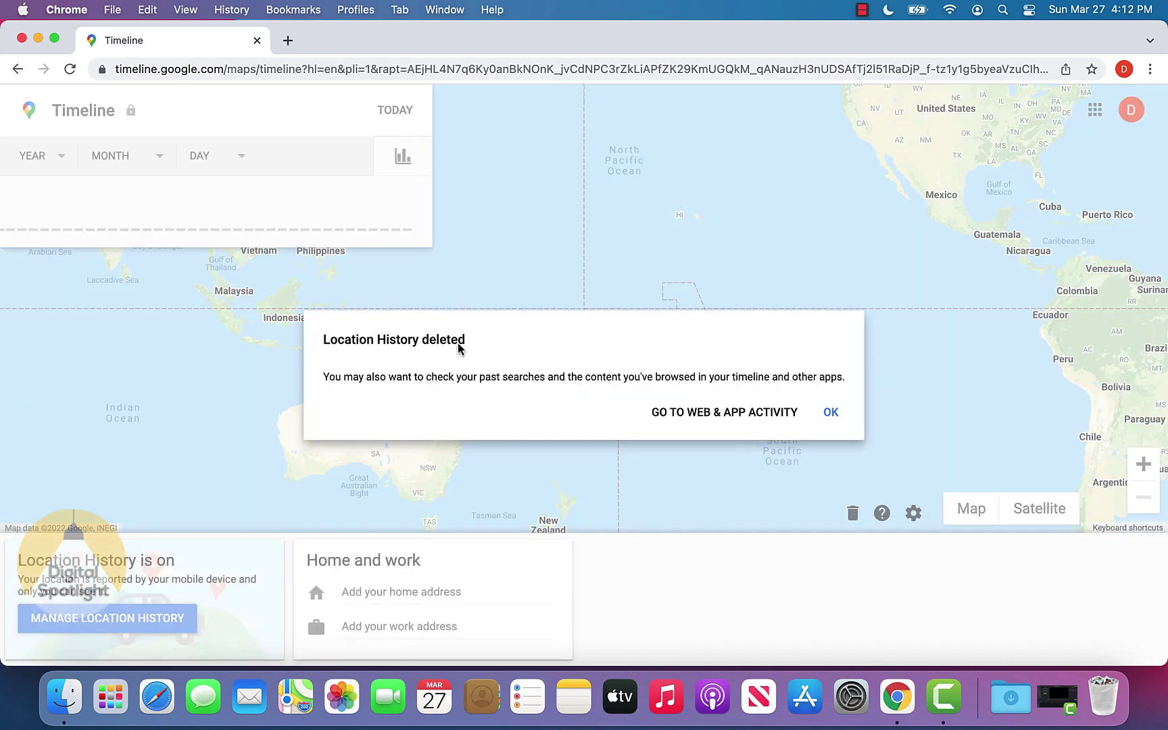
{"action": "left_click", "coordinate": [828, 417]}
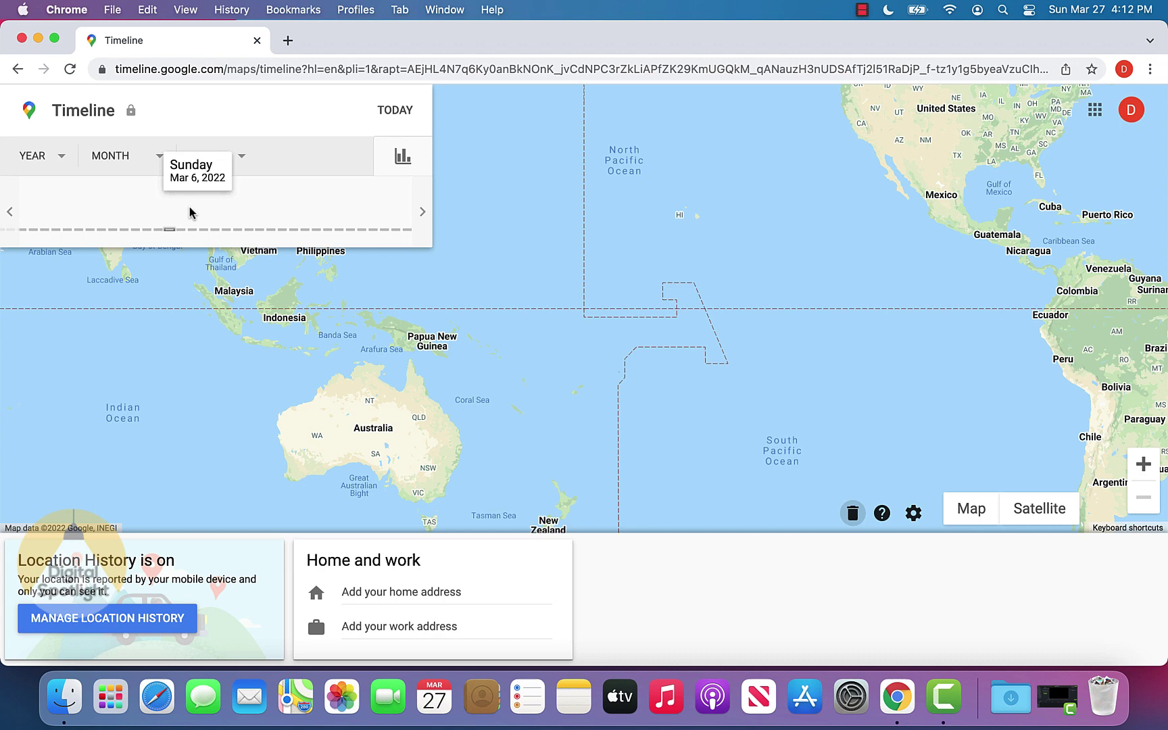
Load google.com in the address bar.
{"action": "left_click", "coordinate": [256, 69]}
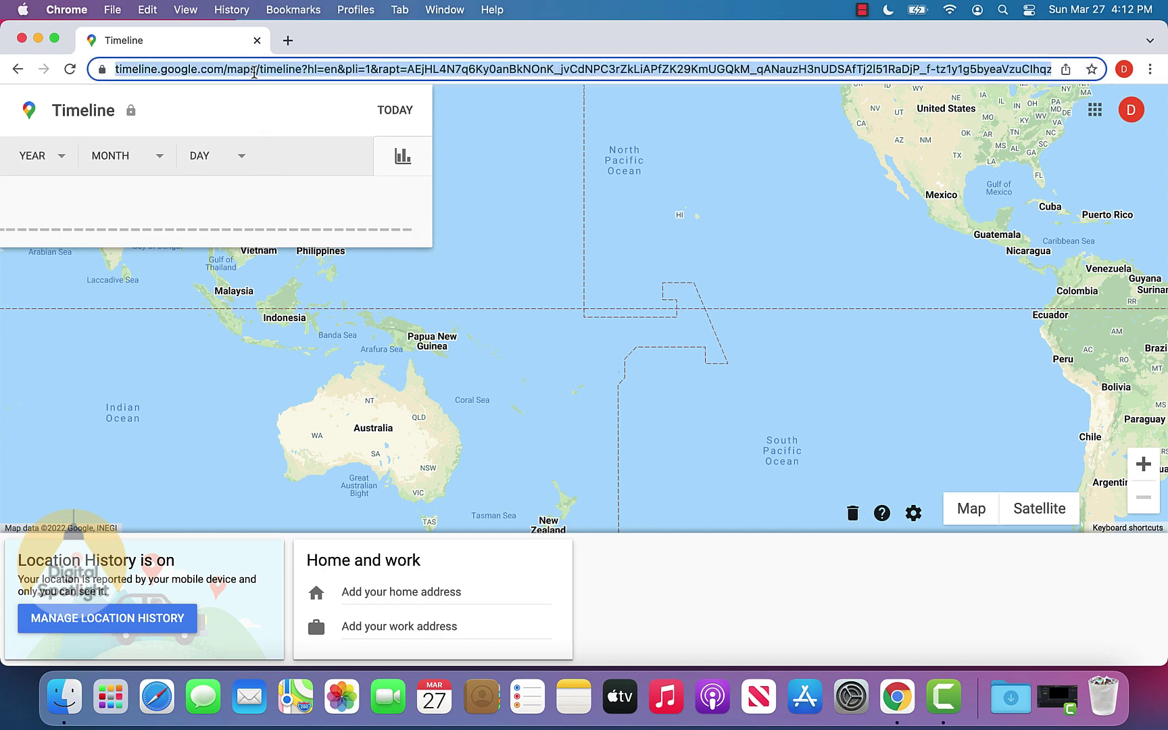
{"action": "type", "text": "google.com"}
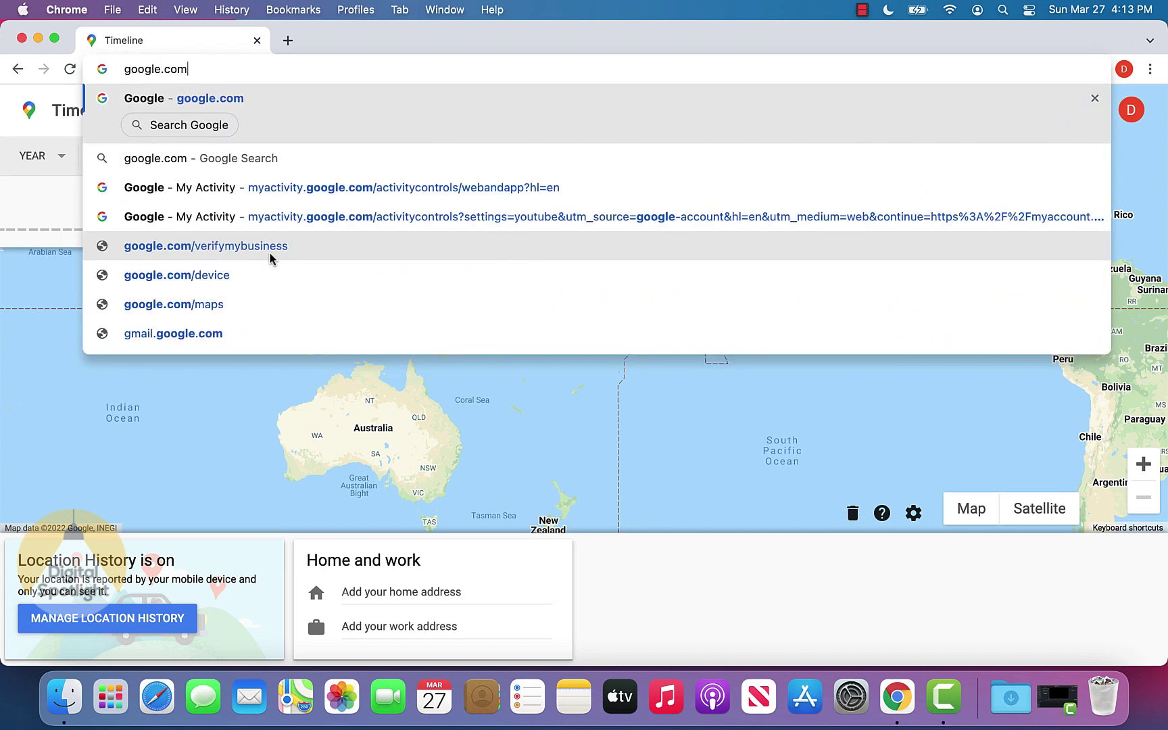
{"action": "key", "text": "Return"}
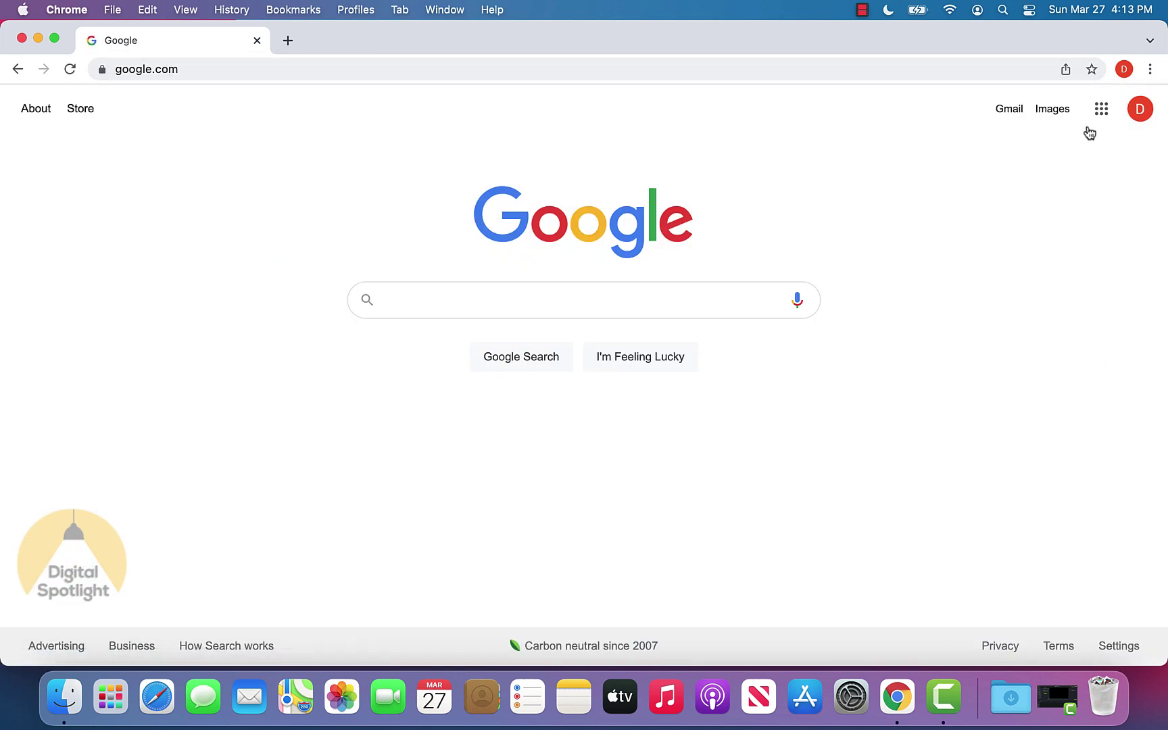
Return to Google Account's Data & privacy page and scroll to History settings.
{"action": "left_click", "coordinate": [1142, 110]}
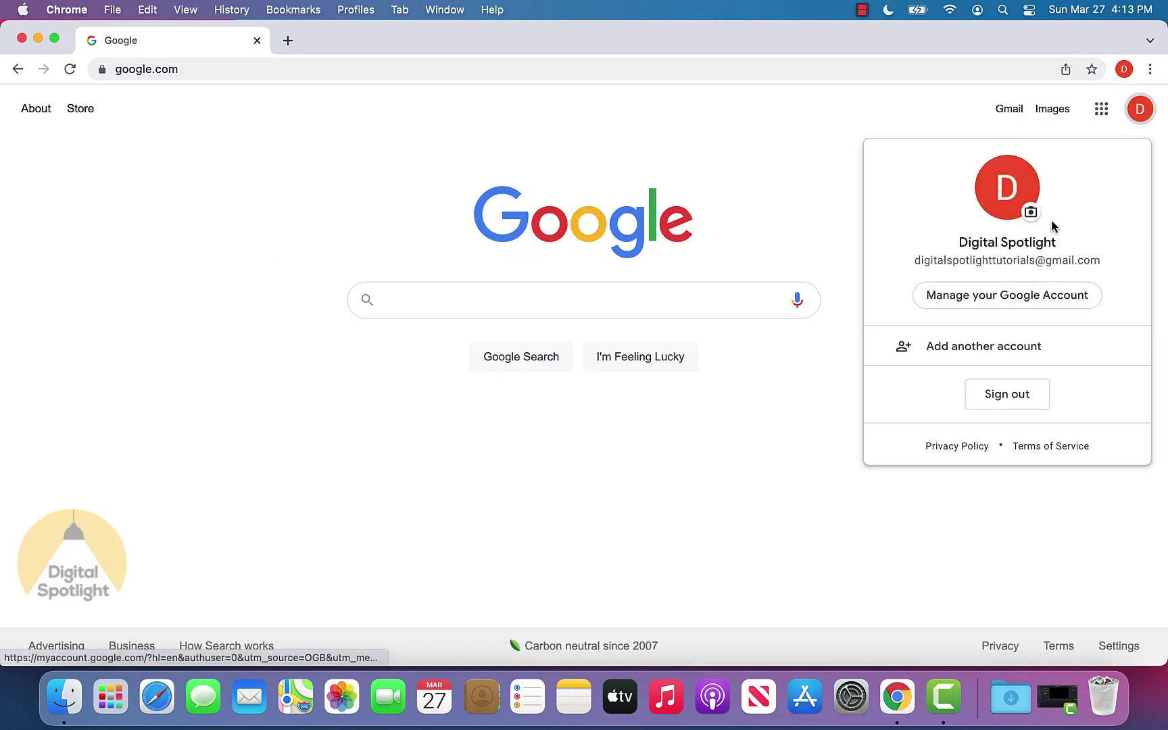
{"action": "left_click", "coordinate": [1045, 298]}
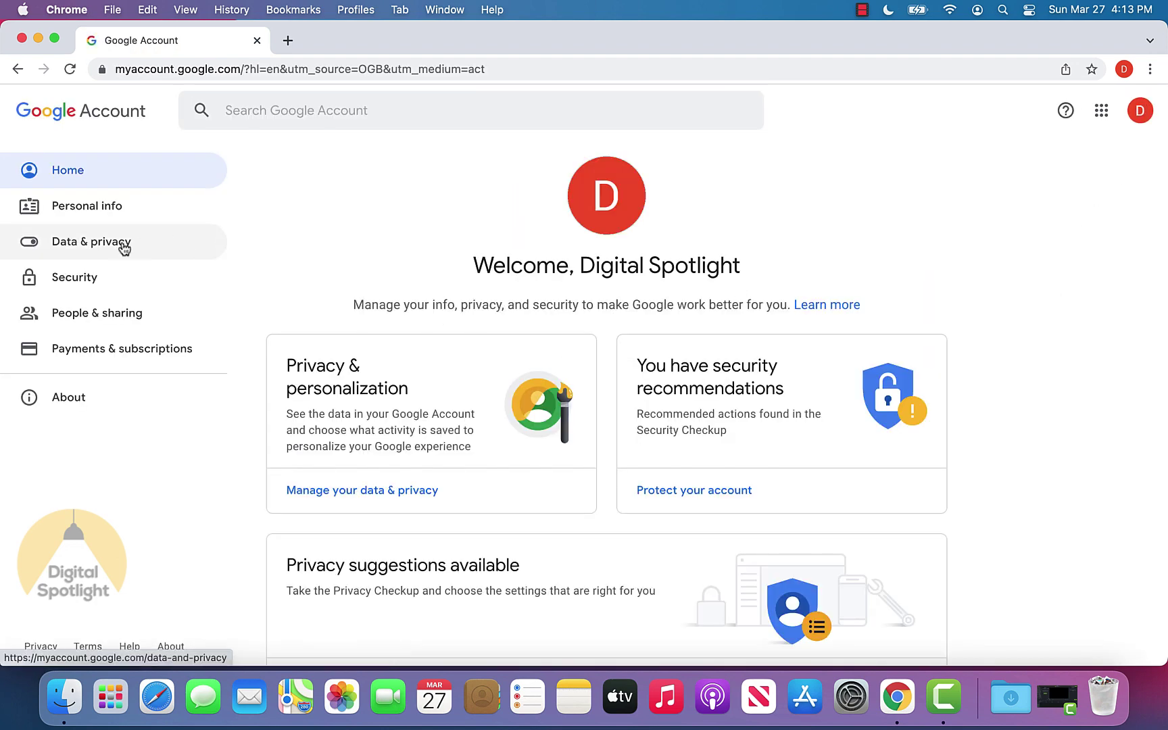
{"action": "left_click", "coordinate": [124, 245]}
{"action": "scroll", "coordinate": [583, 407], "scroll_direction": "down", "scroll_amount": 5}
{"action": "scroll", "coordinate": [585, 407], "scroll_direction": "down", "scroll_amount": 5}
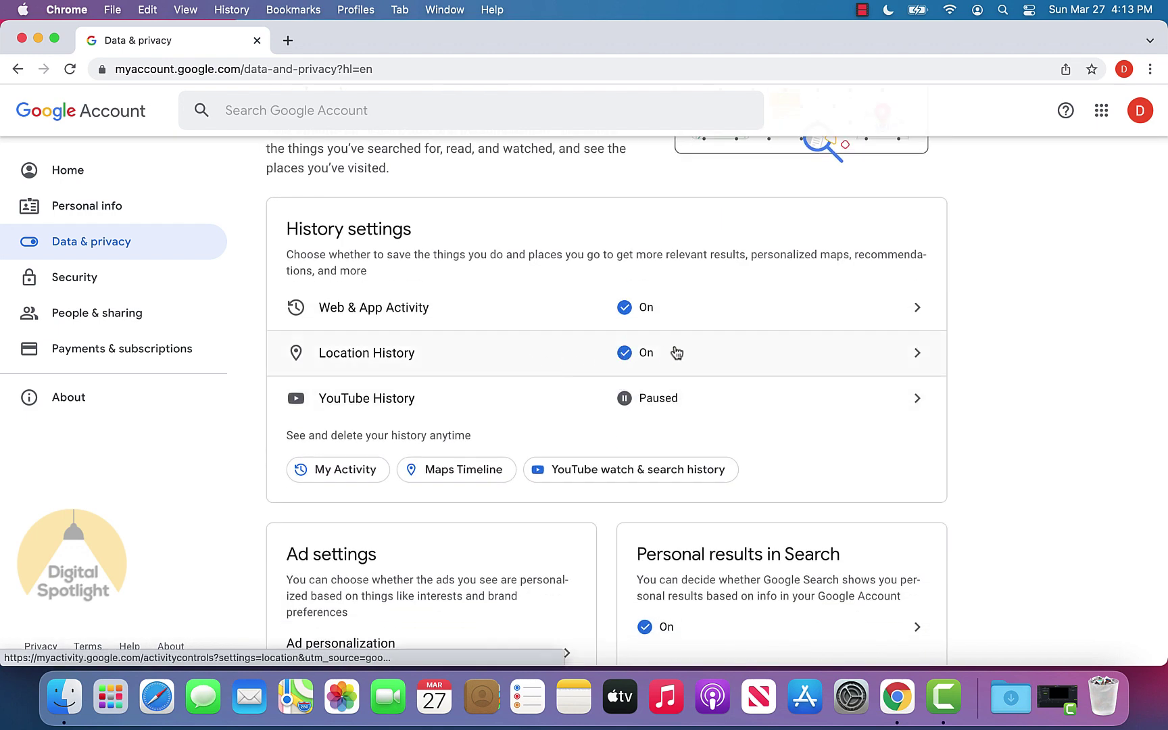
Open Location History controls, choose Turn off, and read through the Pause Location History dialog.
{"action": "left_click", "coordinate": [581, 363]}
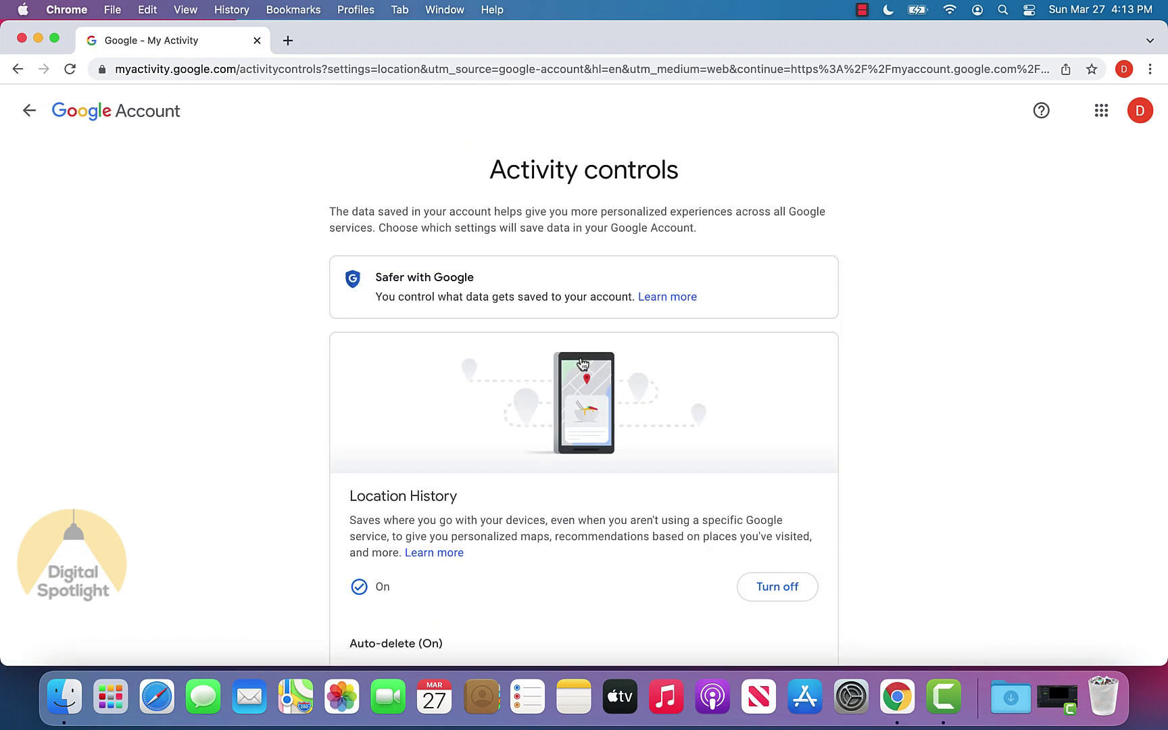
{"action": "scroll", "coordinate": [579, 362], "scroll_direction": "down", "scroll_amount": 3}
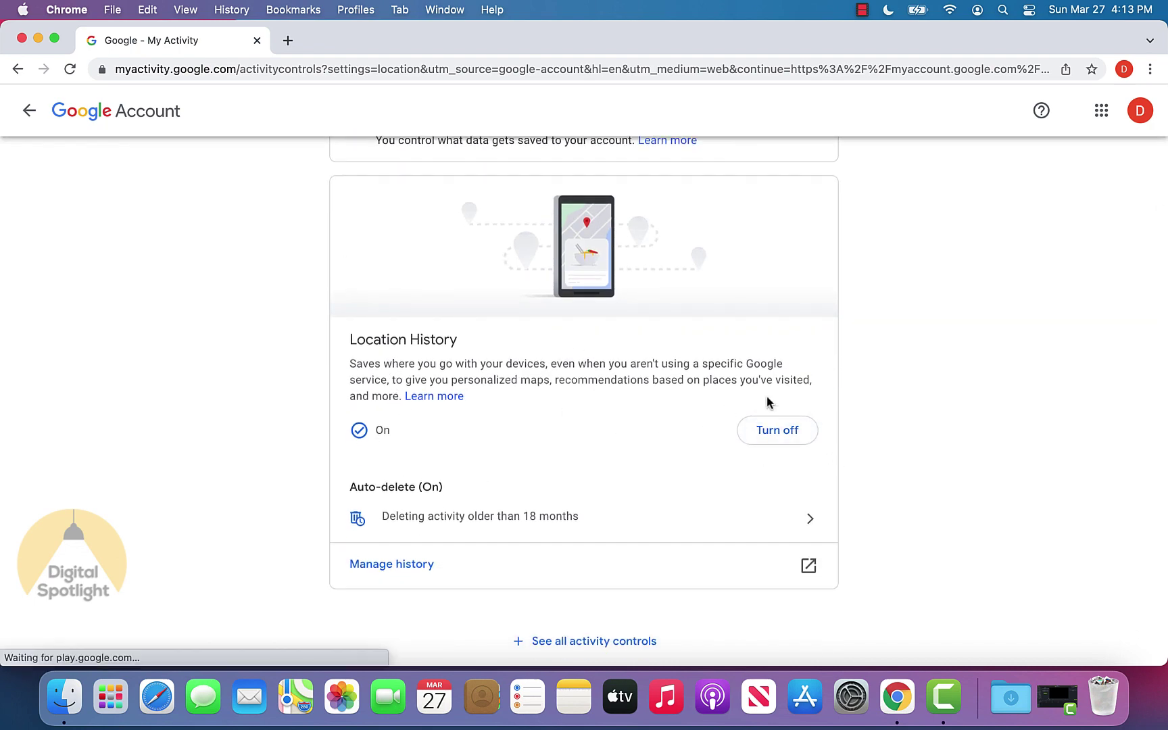
{"action": "left_click", "coordinate": [784, 438]}
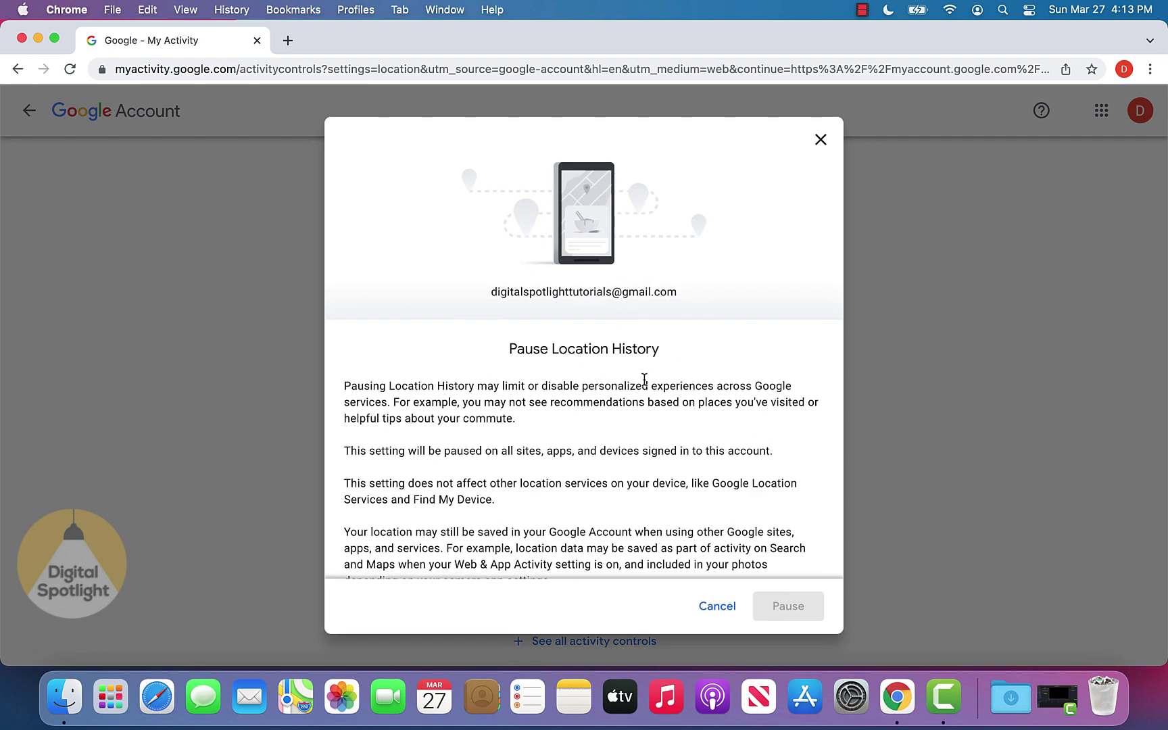
{"action": "scroll", "coordinate": [691, 422], "scroll_direction": "down", "scroll_amount": 1}
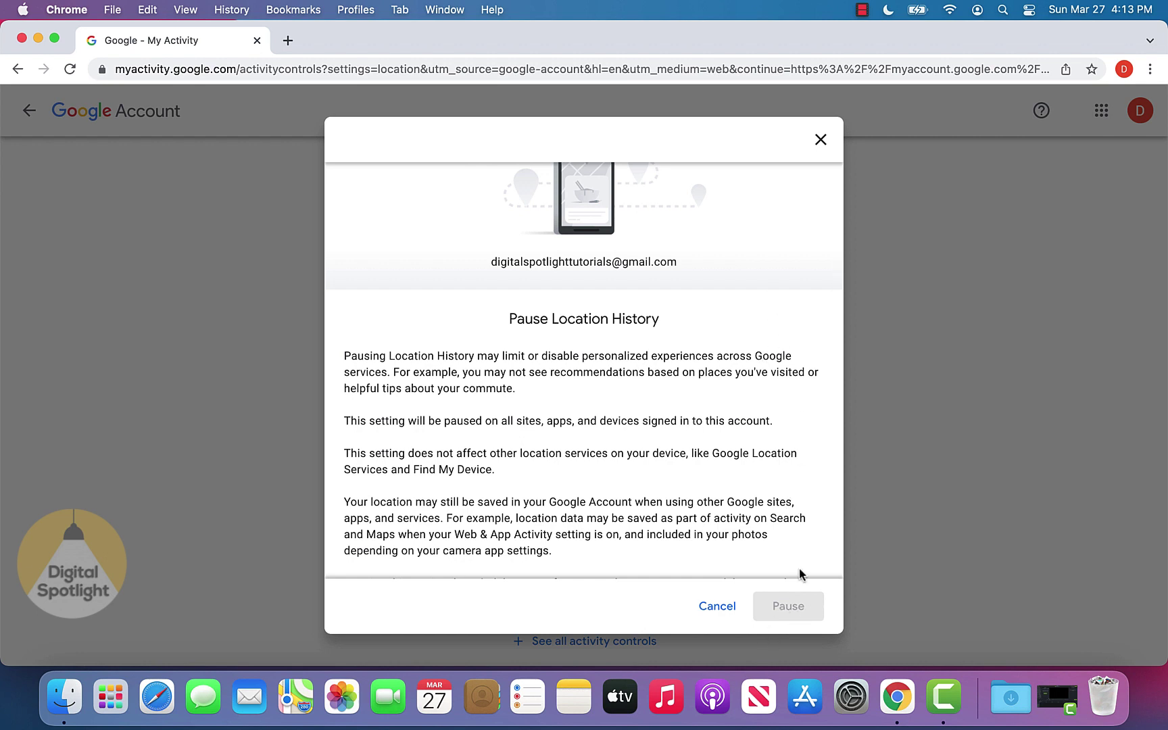
{"action": "scroll", "coordinate": [795, 383], "scroll_direction": "down", "scroll_amount": 2}
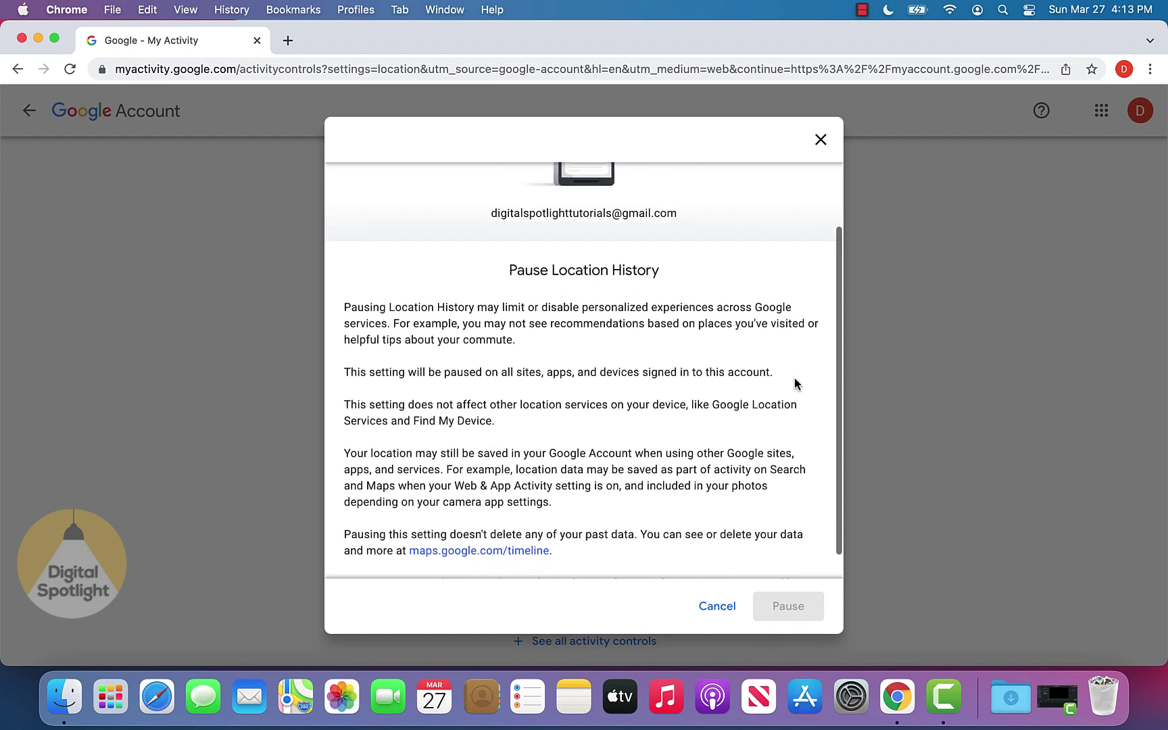
{"action": "left_click_drag", "start_coordinate": [838, 365], "coordinate": [829, 429]}
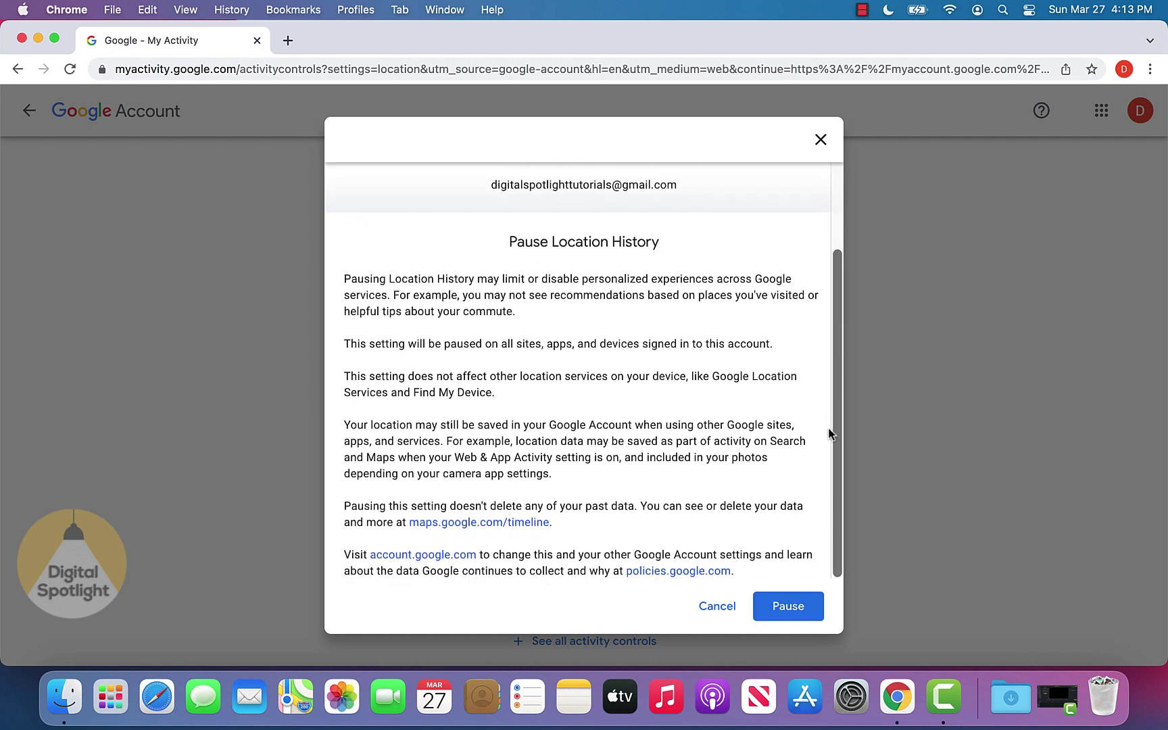
Confirm Pause, then highlight 'Setting is off' and 'Not saving new Location History'.
{"action": "left_click", "coordinate": [810, 611]}
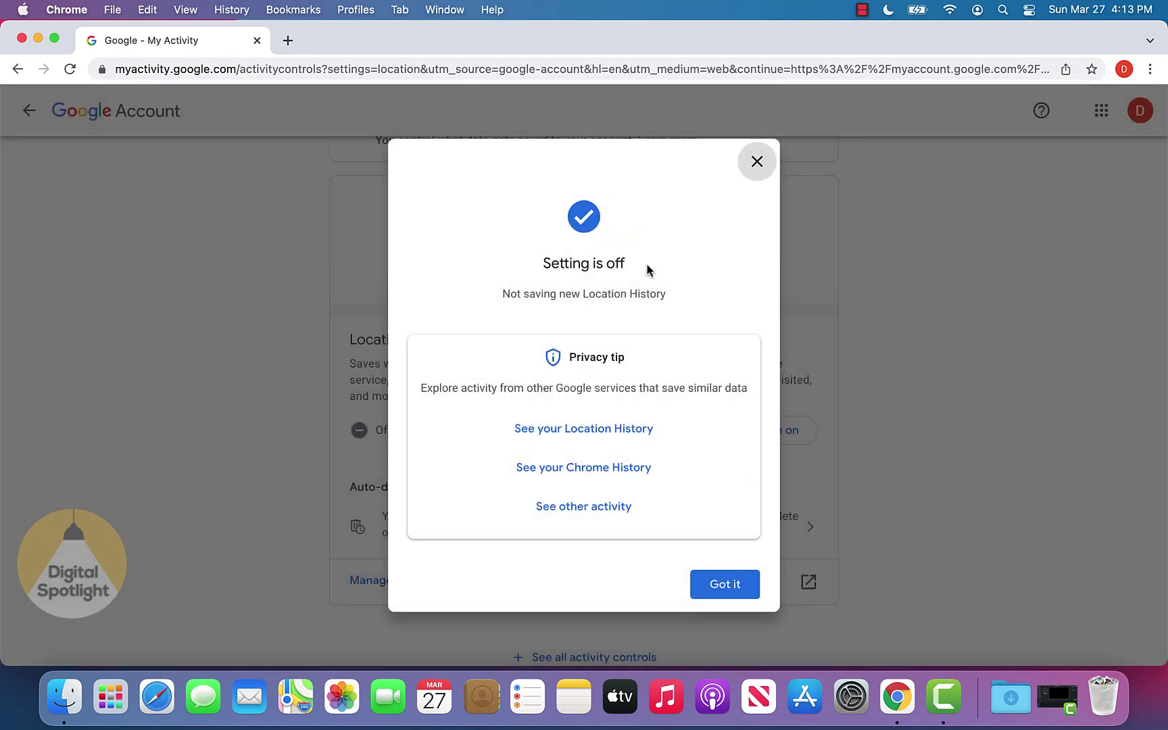
{"action": "left_click_drag", "start_coordinate": [647, 267], "coordinate": [544, 258]}
{"action": "left_click_drag", "start_coordinate": [499, 295], "coordinate": [677, 302]}
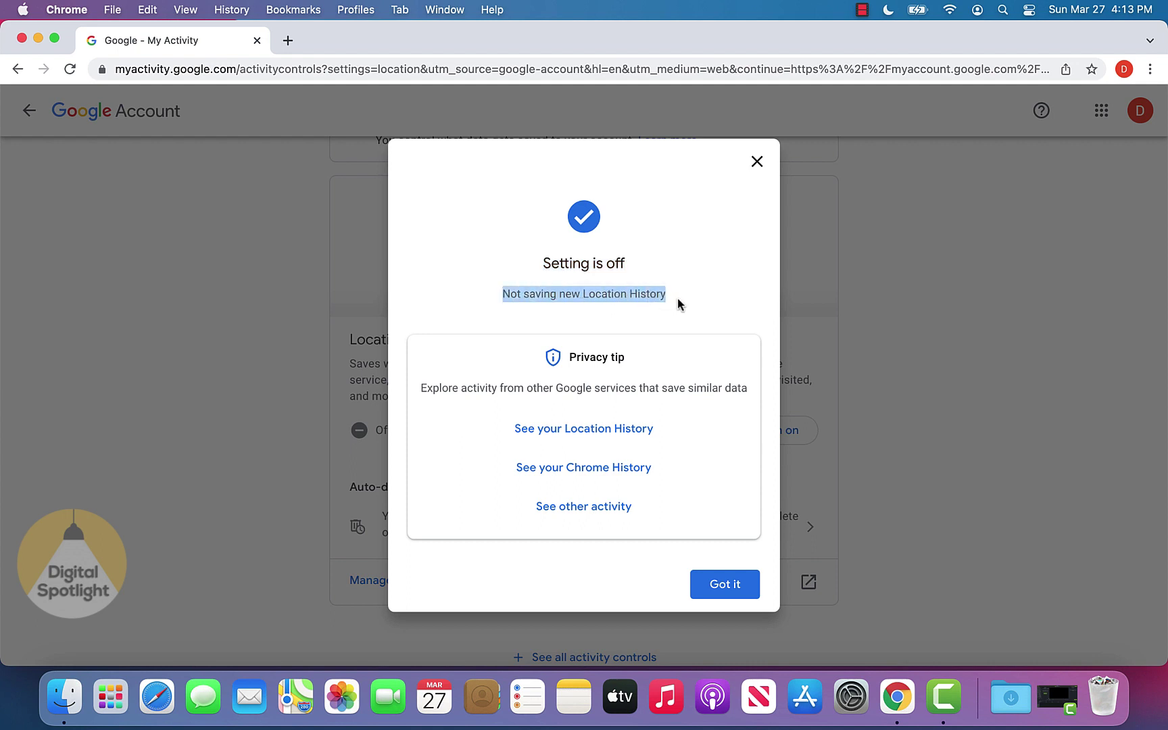